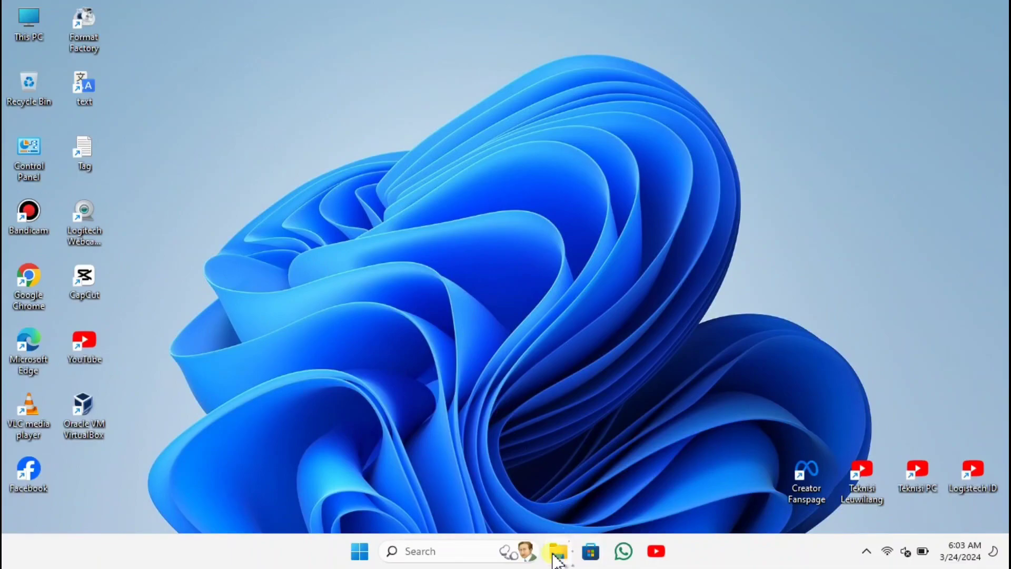
Open This PC in File Explorer and check which drives are listed.
{"action": "left_click", "coordinate": [505, 553]}
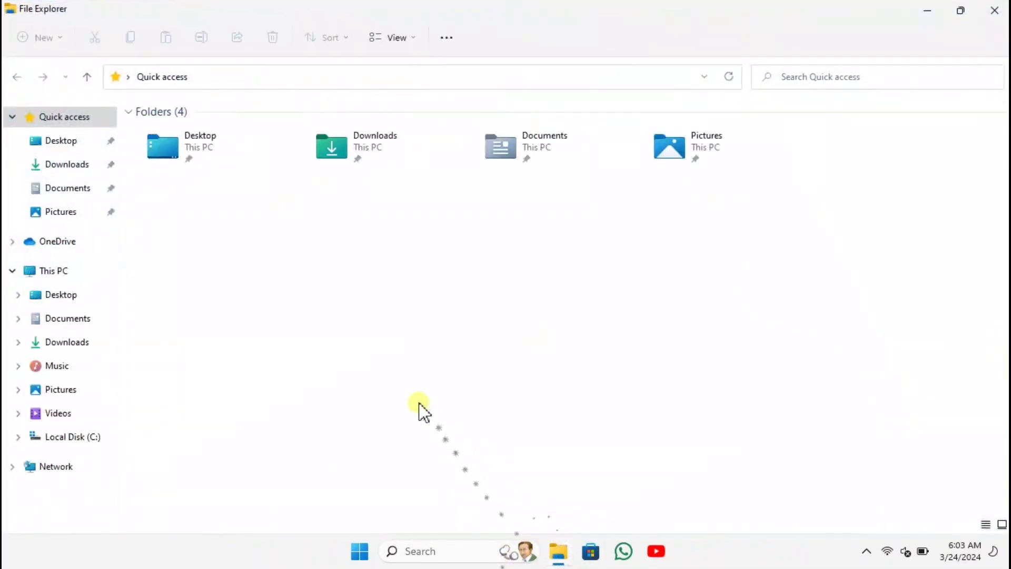
{"action": "left_click", "coordinate": [63, 276]}
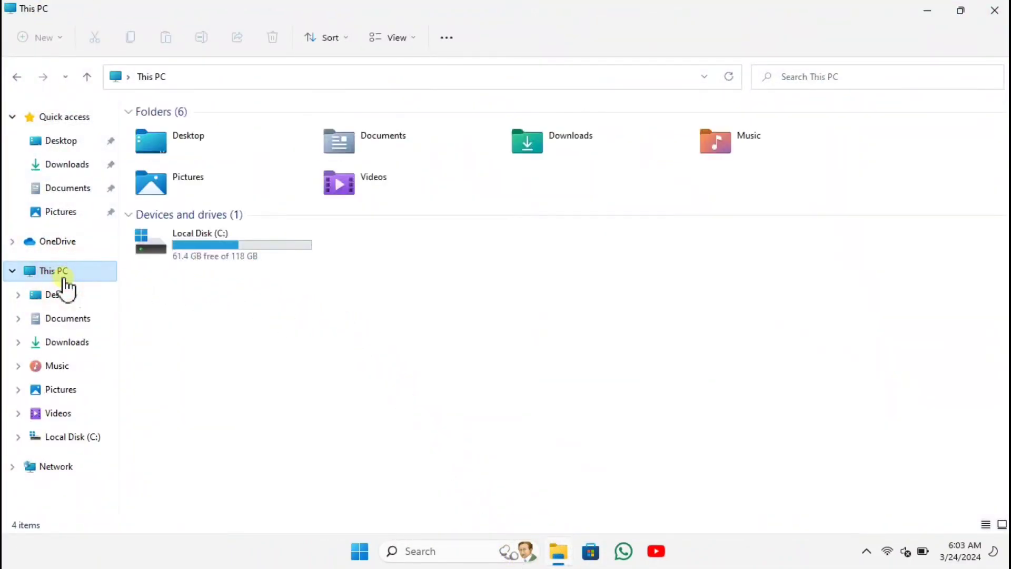
{"action": "left_click", "coordinate": [231, 243]}
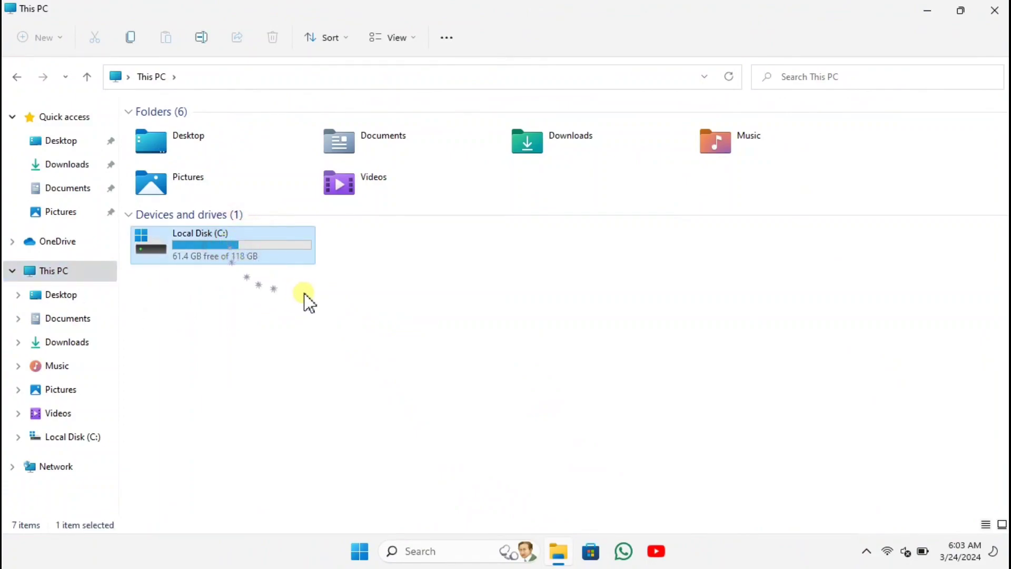
Refresh the This PC view three times and close the File Explorer window.
{"action": "right_click", "coordinate": [394, 284]}
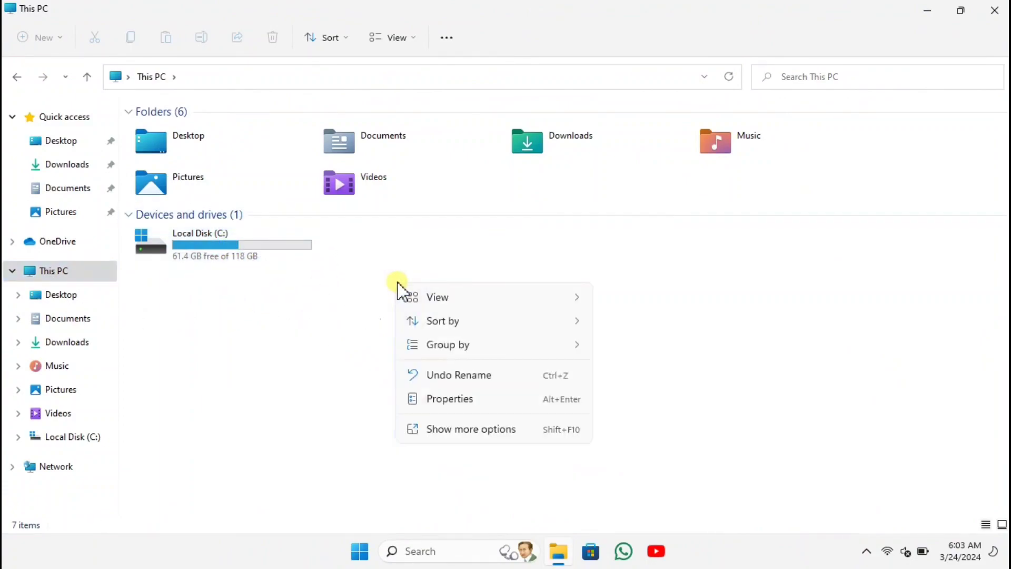
{"action": "left_click", "coordinate": [453, 429]}
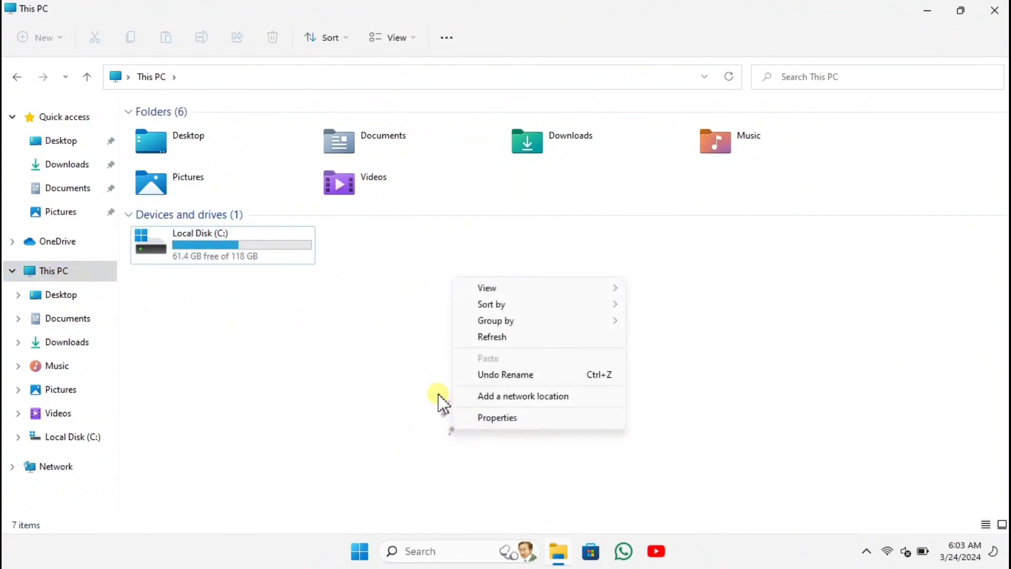
{"action": "left_click", "coordinate": [483, 338]}
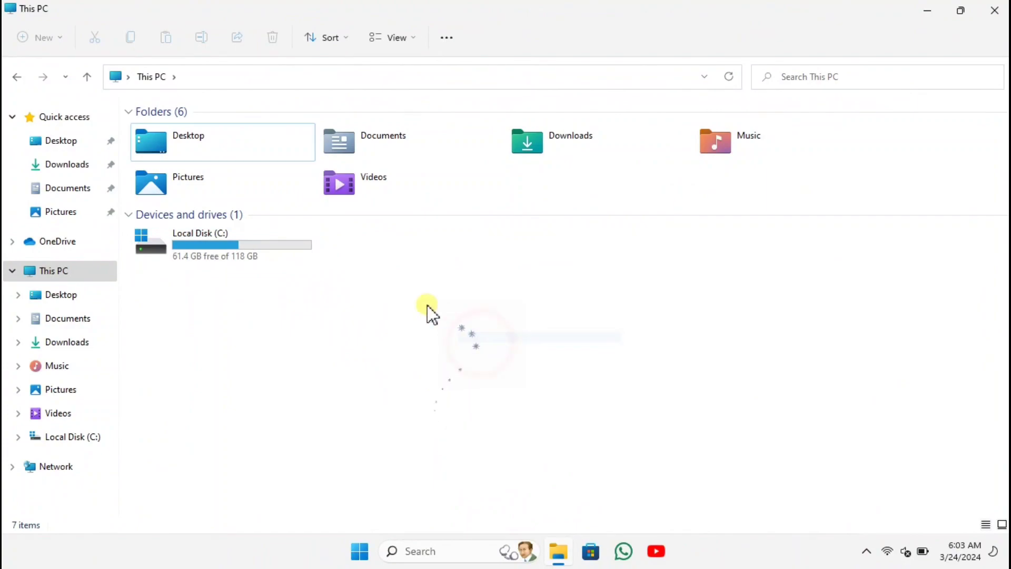
{"action": "right_click", "coordinate": [351, 310]}
{"action": "left_click", "coordinate": [437, 459]}
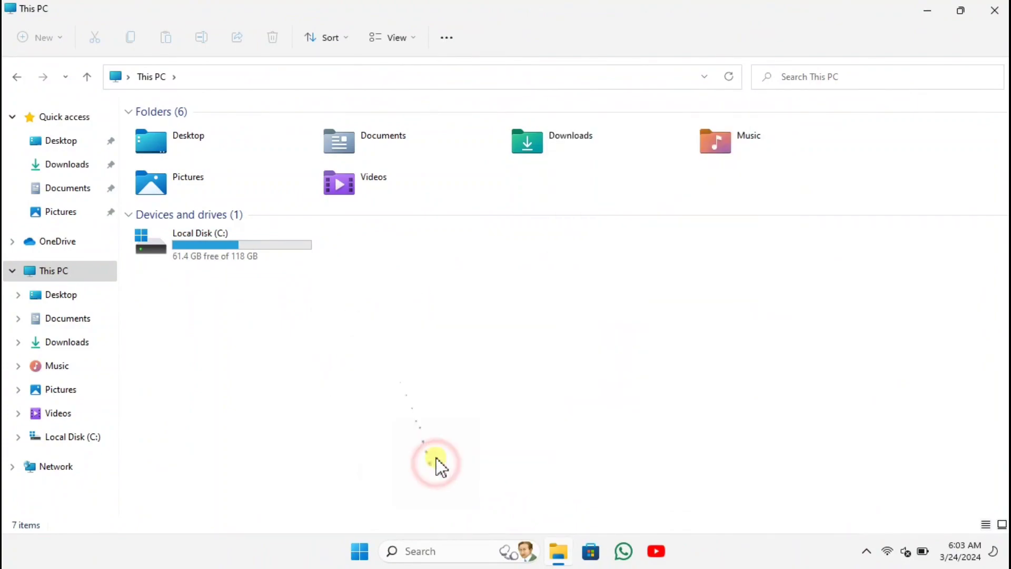
{"action": "left_click", "coordinate": [466, 369]}
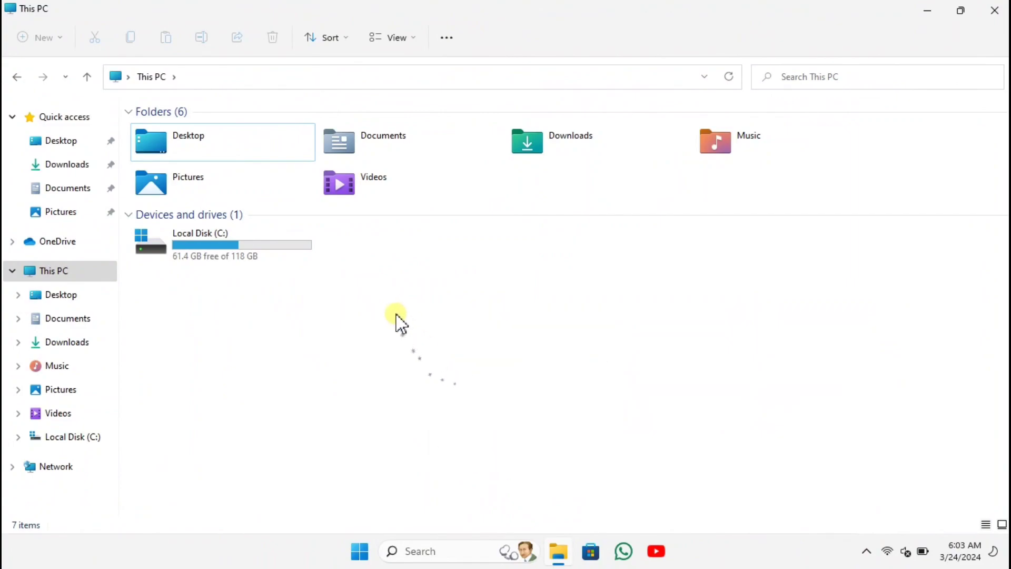
{"action": "right_click", "coordinate": [390, 286]}
{"action": "left_click", "coordinate": [448, 432]}
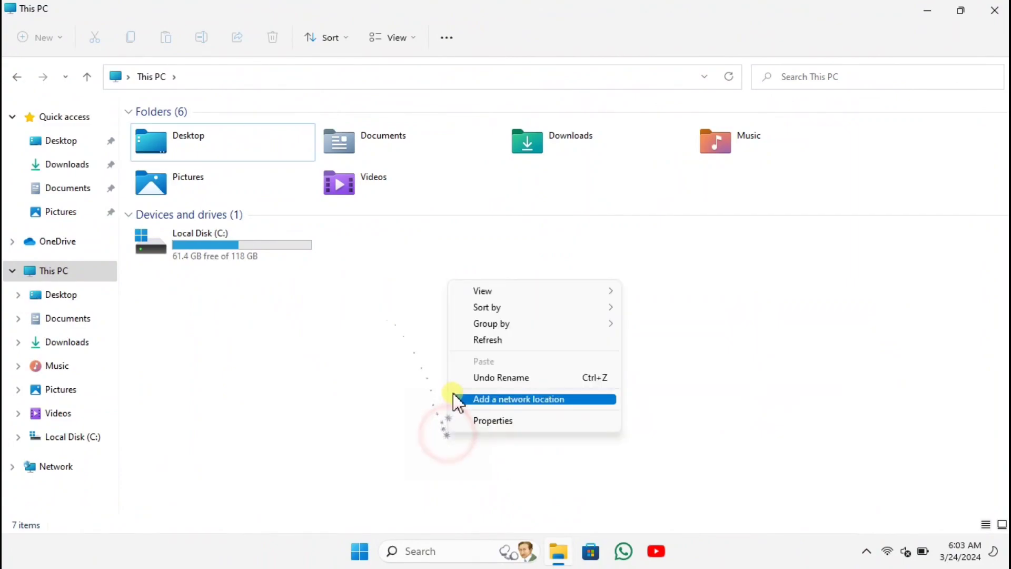
{"action": "left_click", "coordinate": [464, 340]}
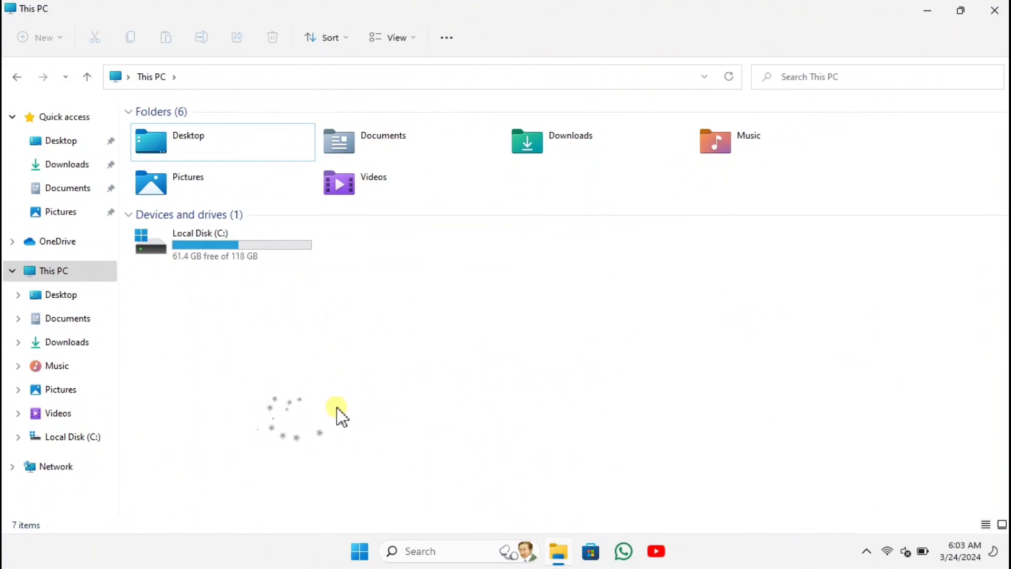
{"action": "left_click", "coordinate": [999, 10]}
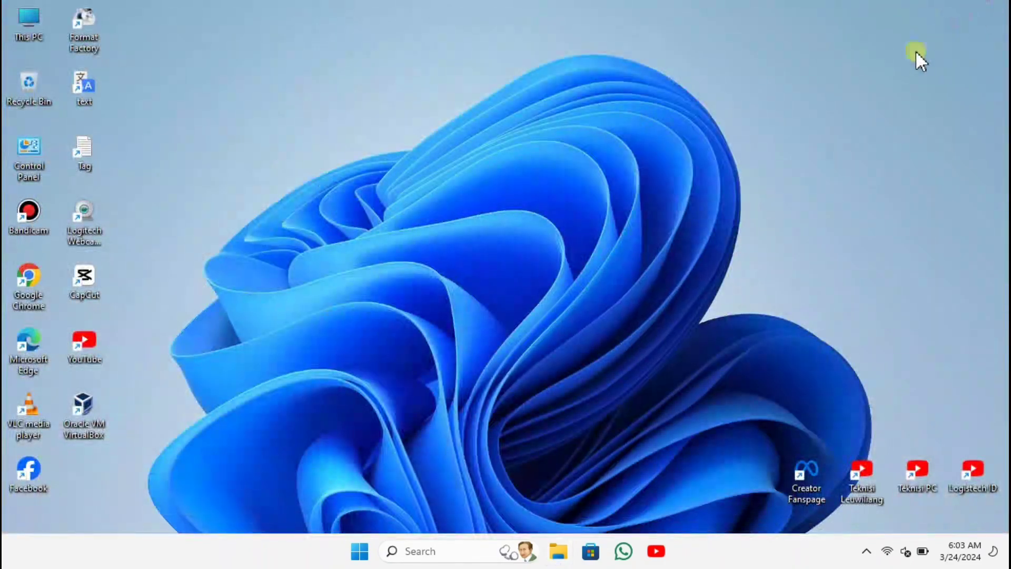
Open Task Manager, move its window toward the middle of the desktop and show the detailed process list.
{"action": "right_click", "coordinate": [415, 256]}
{"action": "left_click", "coordinate": [441, 278]}
{"action": "key", "text": "ctrl+shift+Escape"}
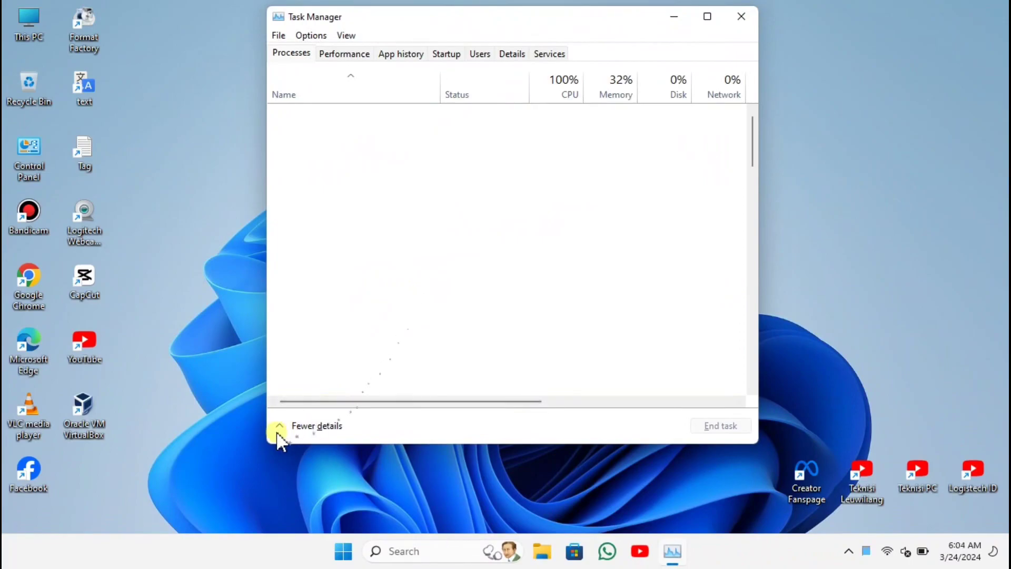
{"action": "left_click", "coordinate": [296, 428]}
{"action": "left_click_drag", "start_coordinate": [372, 7], "coordinate": [516, 79]}
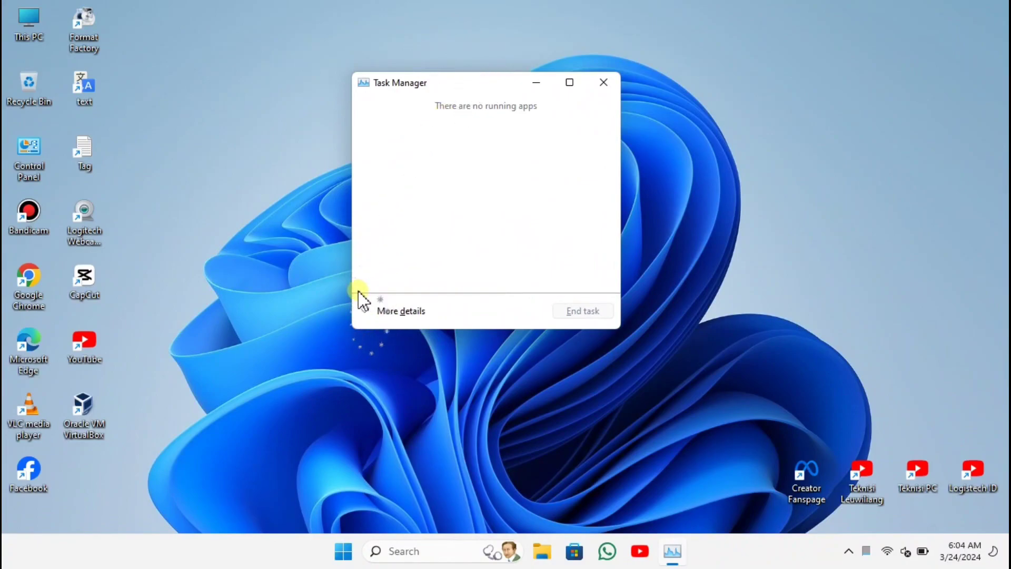
{"action": "left_click", "coordinate": [370, 312]}
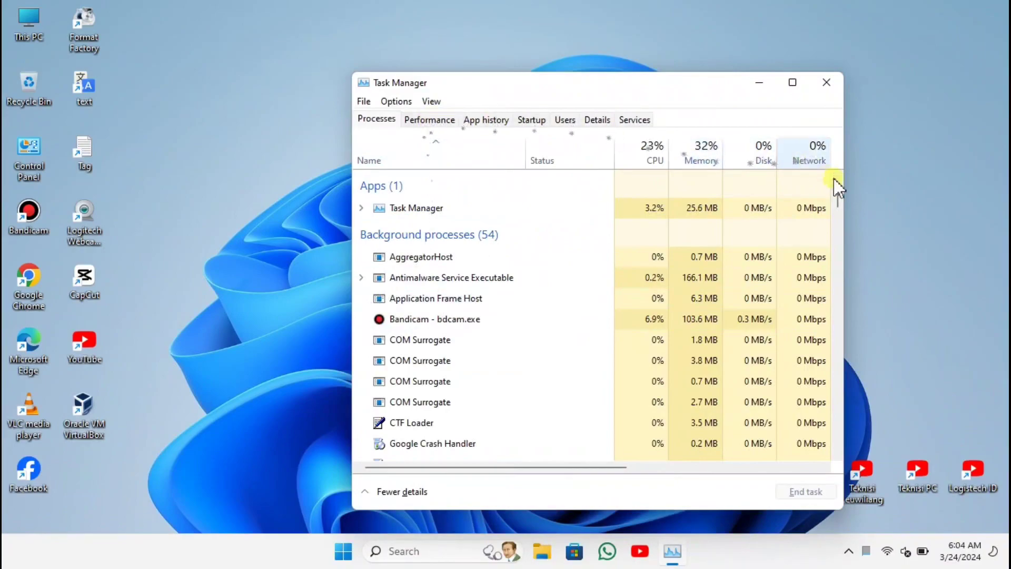
Restart the Windows Explorer process and close Task Manager.
{"action": "left_click_drag", "start_coordinate": [837, 182], "coordinate": [857, 430]}
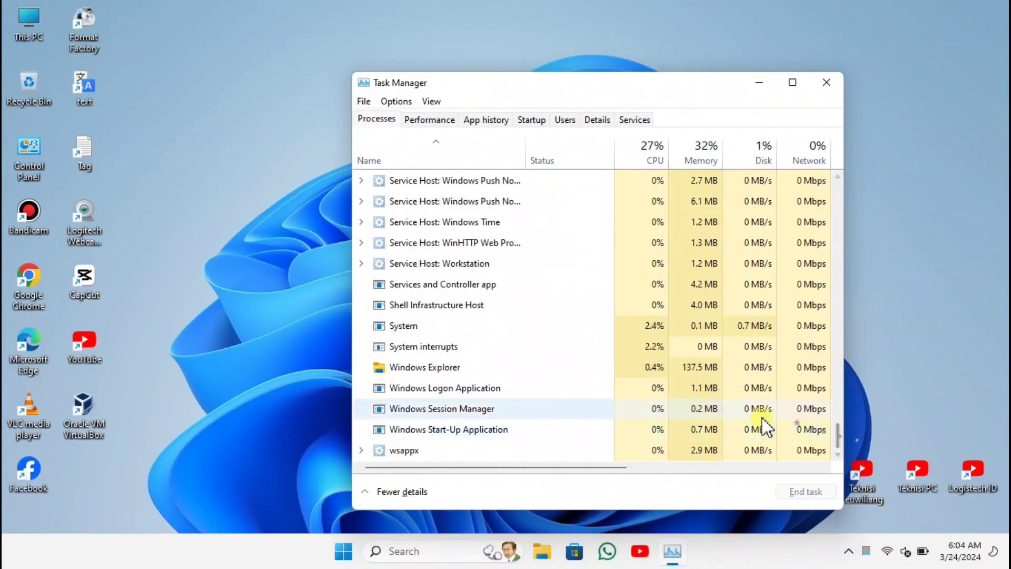
{"action": "left_click", "coordinate": [444, 366]}
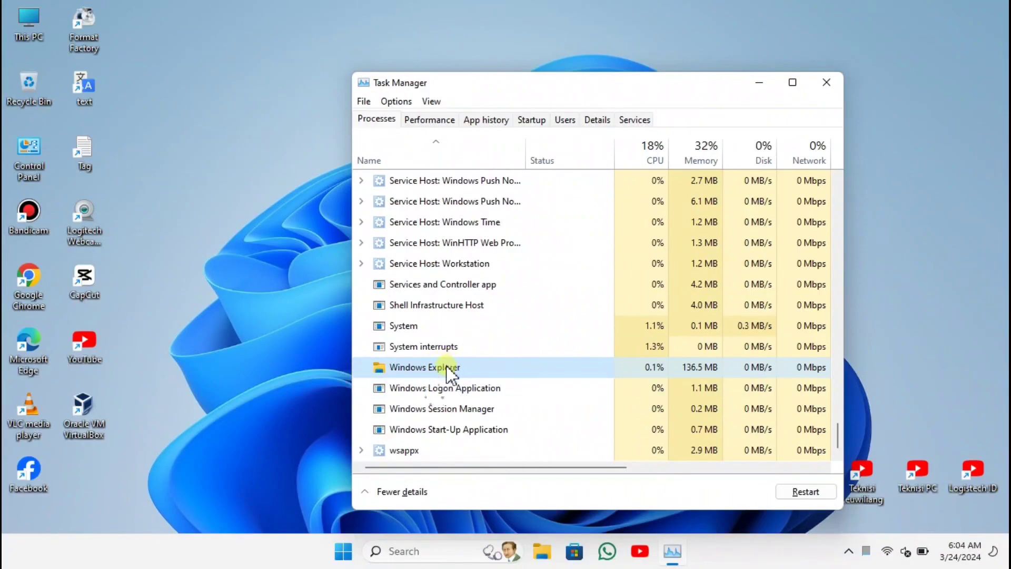
{"action": "right_click", "coordinate": [447, 368]}
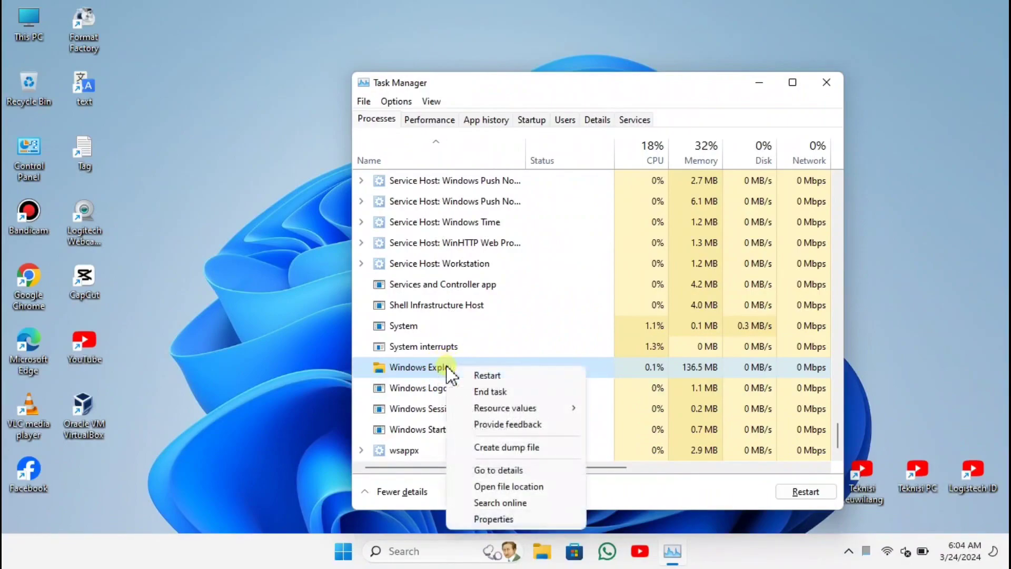
{"action": "left_click", "coordinate": [521, 376]}
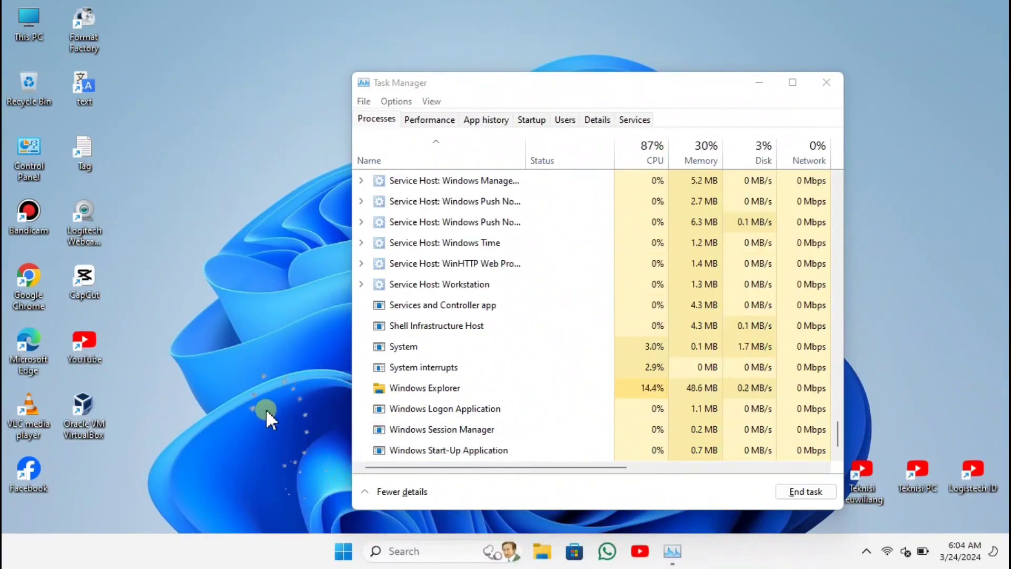
{"action": "left_click", "coordinate": [826, 81]}
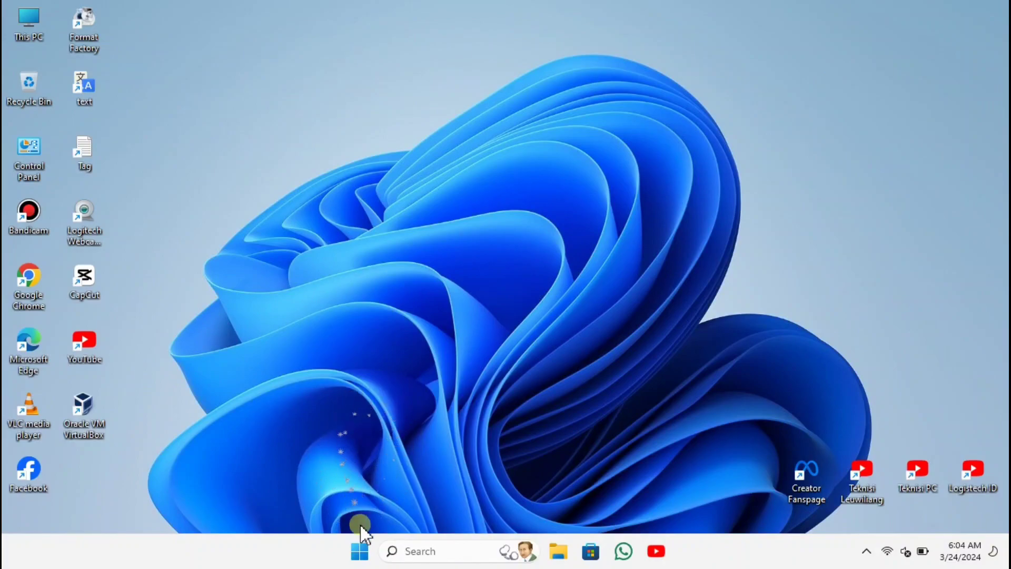
Open Disk Management to view the disks and their partitions, and close it again.
{"action": "right_click", "coordinate": [362, 553]}
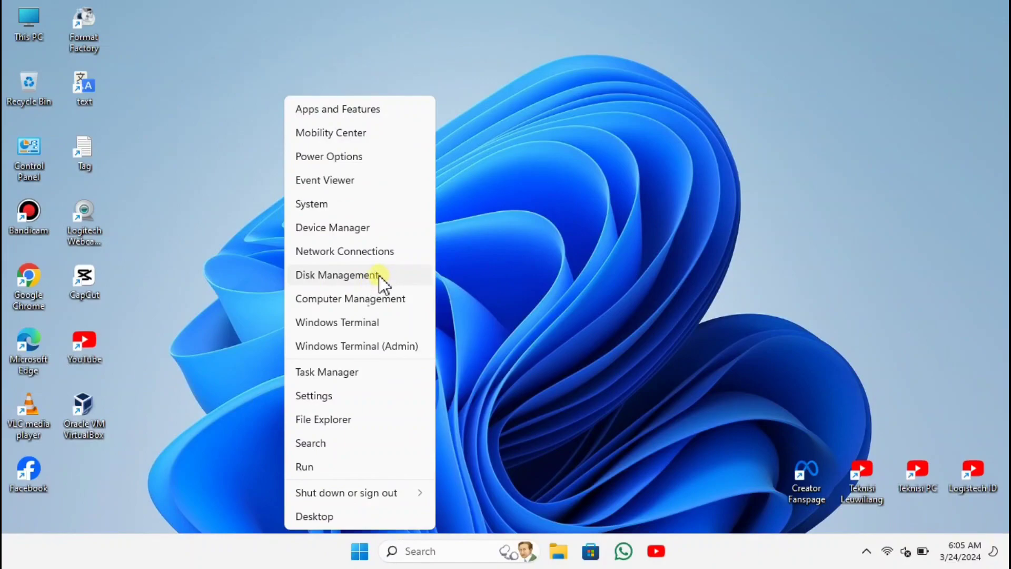
{"action": "left_click", "coordinate": [363, 281]}
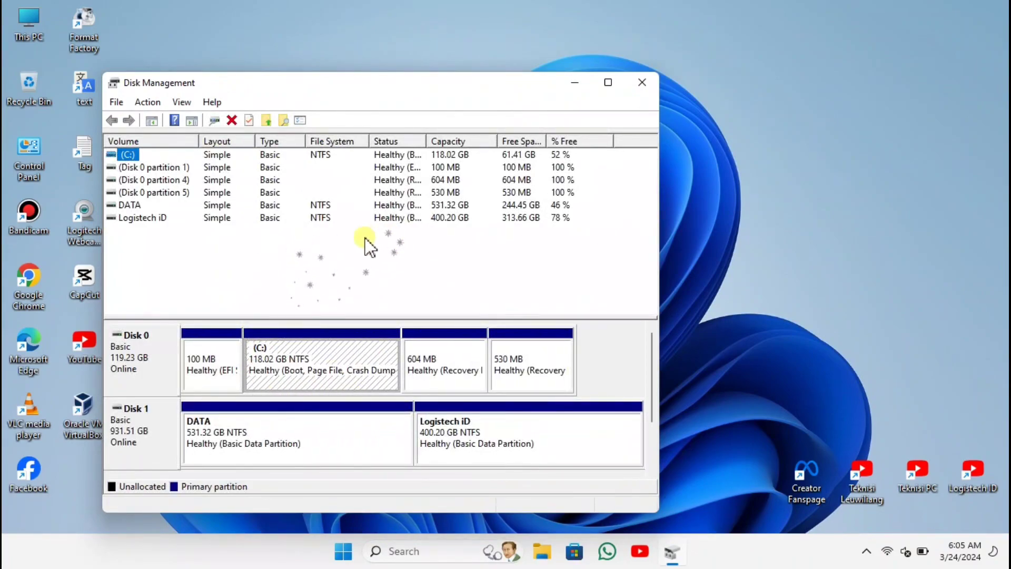
{"action": "left_click", "coordinate": [642, 83]}
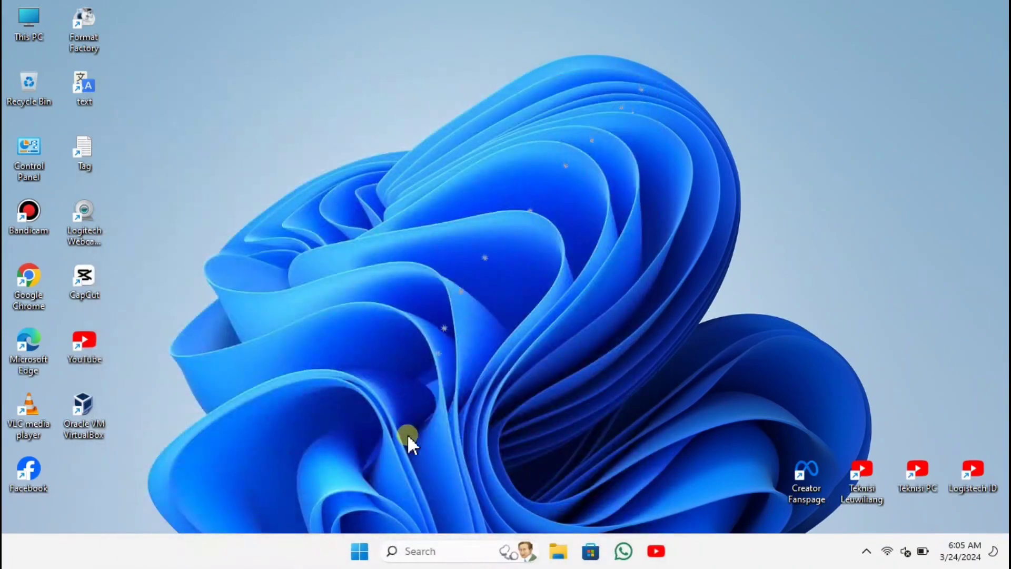
{"action": "right_click", "coordinate": [359, 550]}
{"action": "left_click", "coordinate": [505, 421]}
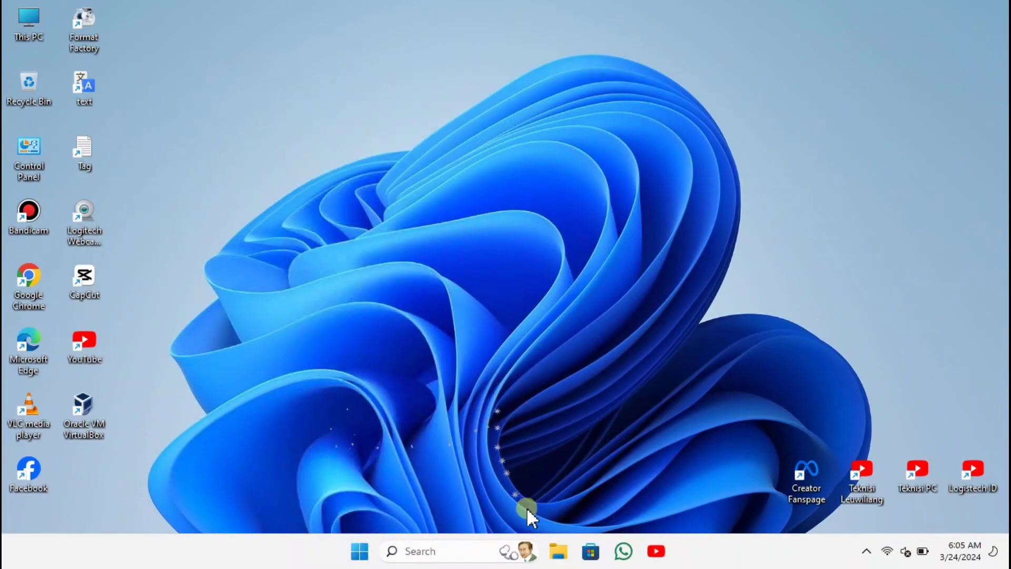
Open Computer Management for This PC from File Explorer and show Disk Management in a maximized window.
{"action": "left_click", "coordinate": [557, 550]}
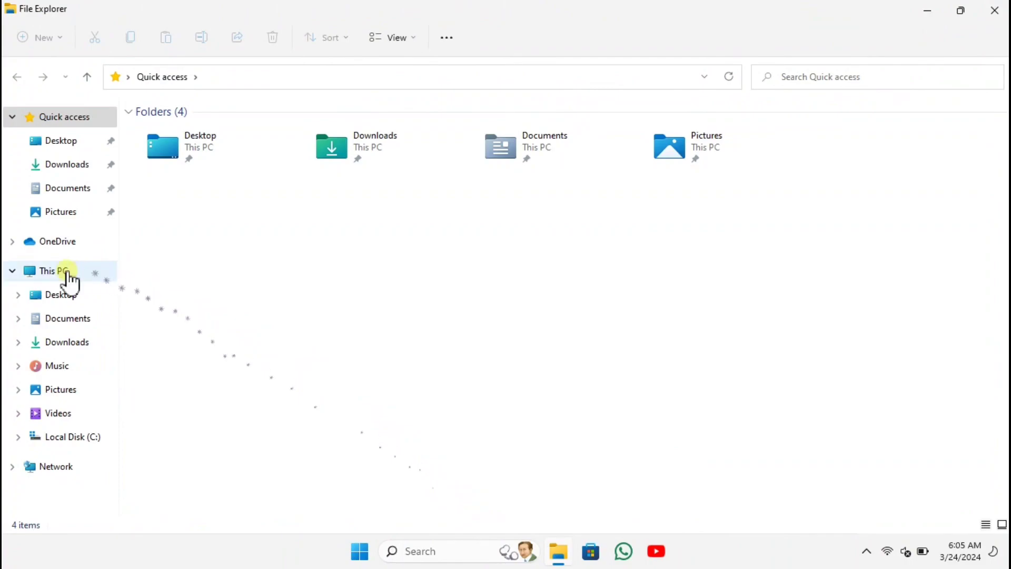
{"action": "right_click", "coordinate": [46, 273]}
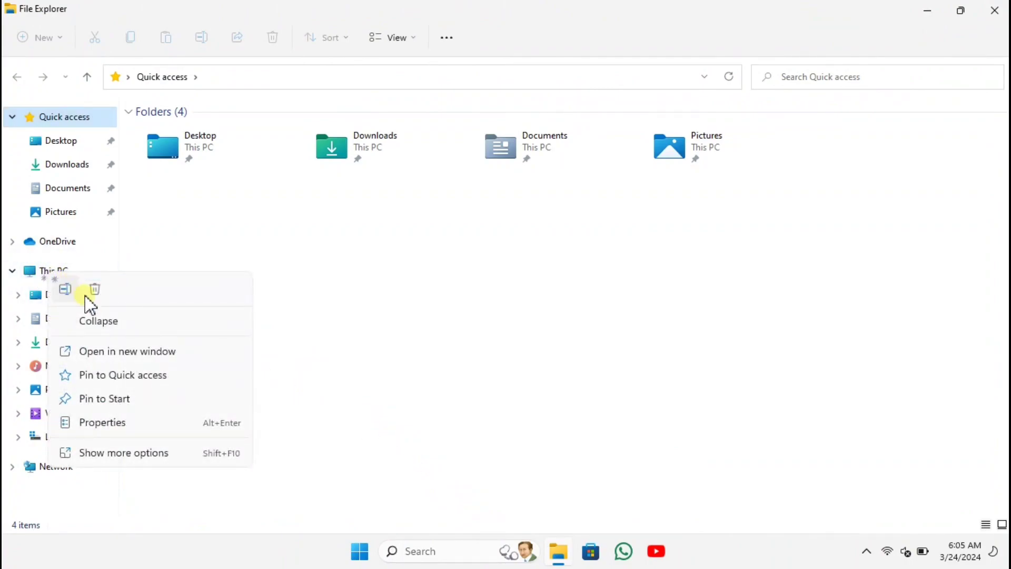
{"action": "left_click", "coordinate": [119, 453]}
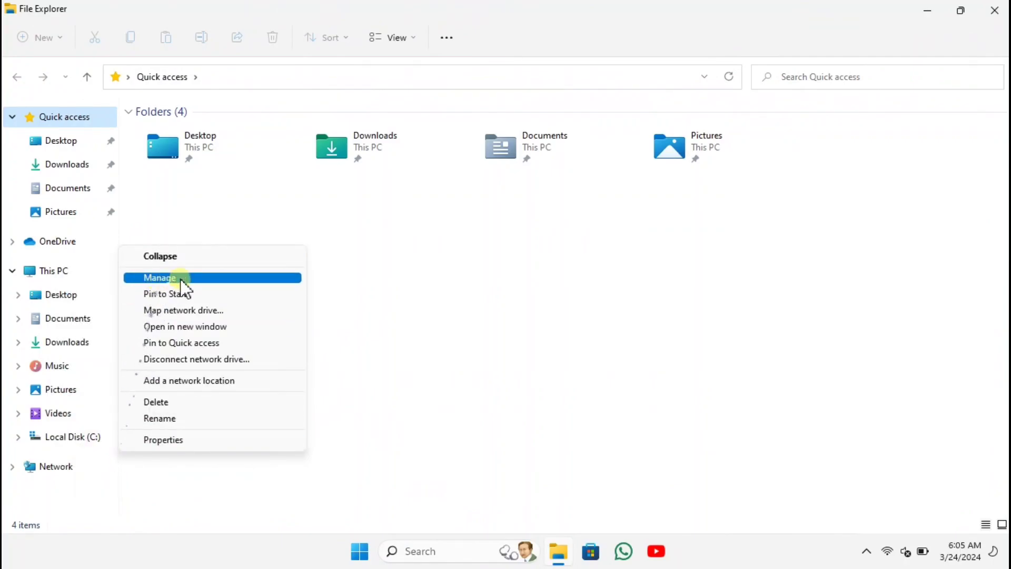
{"action": "left_click", "coordinate": [203, 279]}
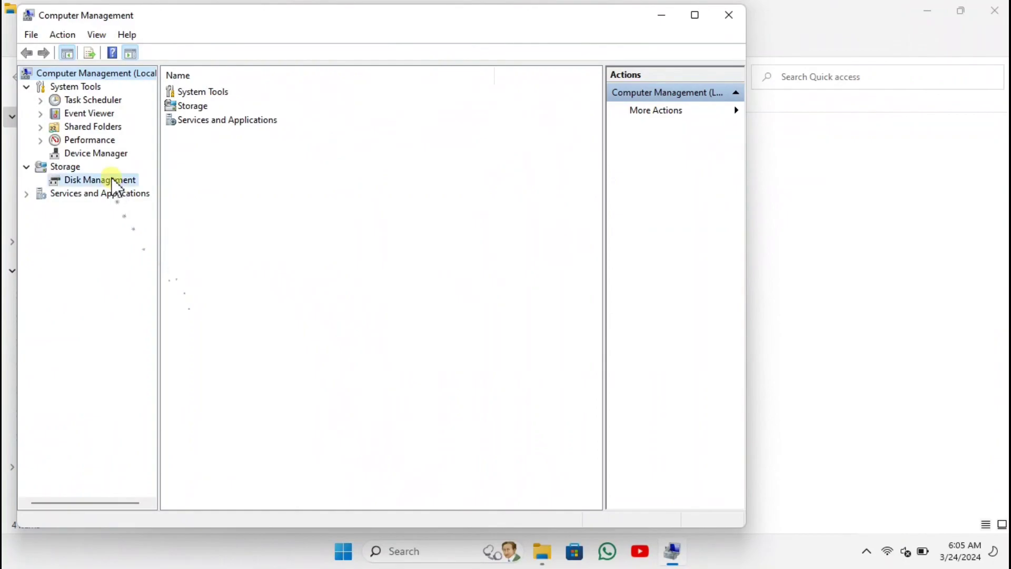
{"action": "left_click", "coordinate": [100, 180]}
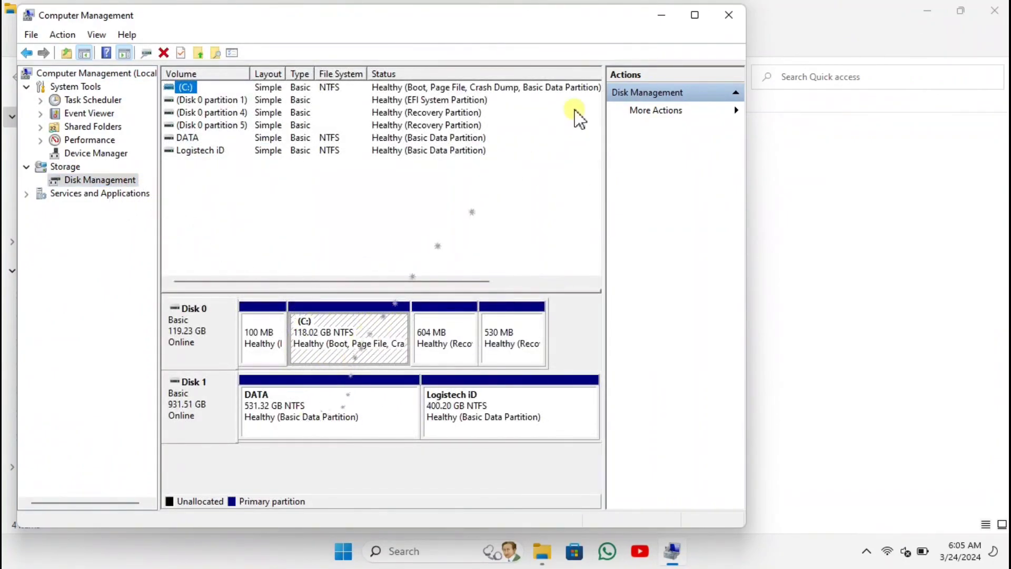
{"action": "left_click", "coordinate": [694, 16]}
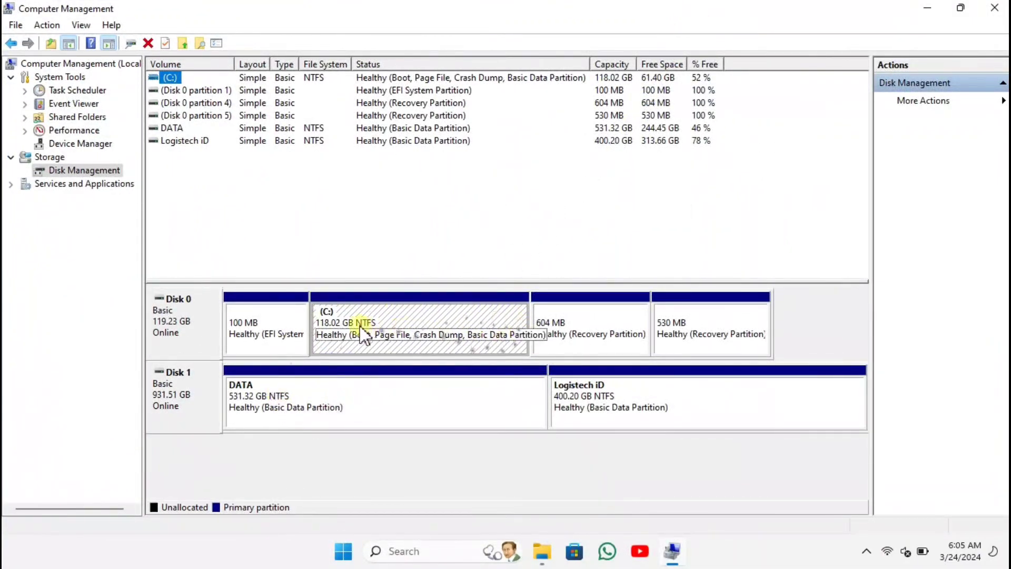
Examine the DATA and Logistech iD partitions on Disk 1 for assigned drive letters.
{"action": "left_click", "coordinate": [343, 403]}
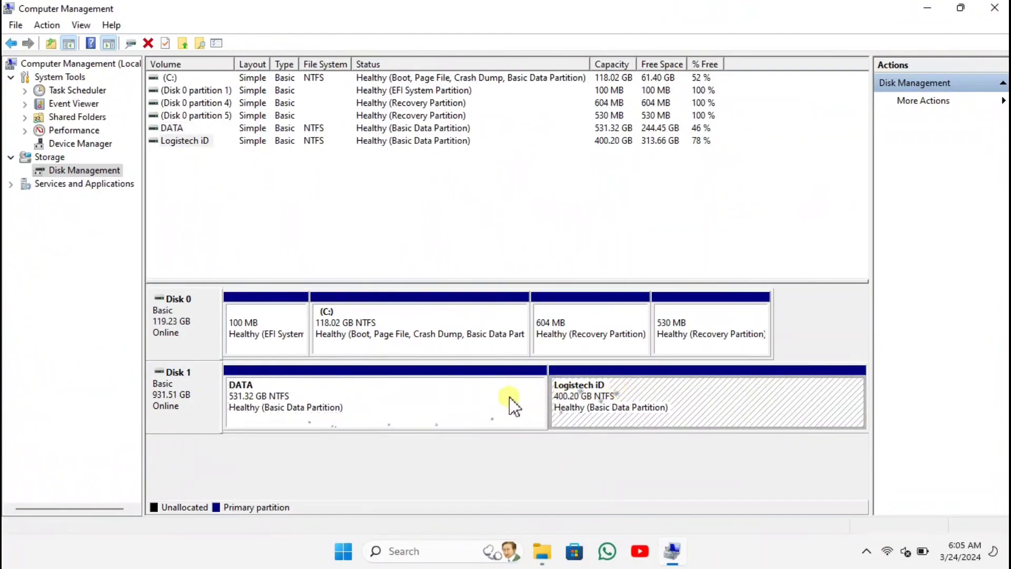
{"action": "left_click", "coordinate": [566, 403]}
{"action": "left_click", "coordinate": [430, 406]}
{"action": "left_click", "coordinate": [635, 406]}
{"action": "left_click", "coordinate": [447, 405]}
{"action": "left_click", "coordinate": [637, 404]}
{"action": "left_click", "coordinate": [346, 409]}
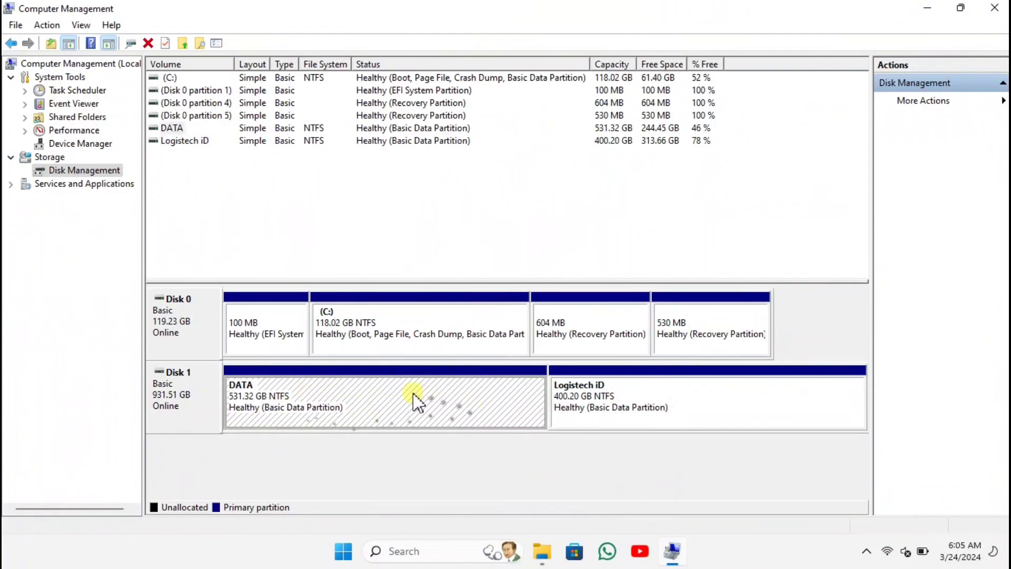
Assign drive letter D to the DATA partition on Disk 1.
{"action": "right_click", "coordinate": [360, 406]}
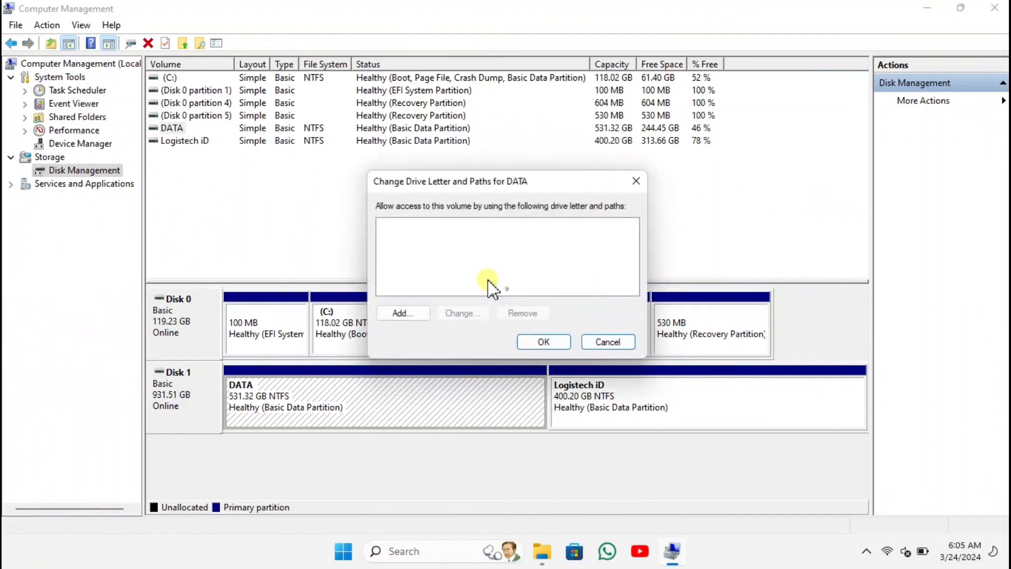
{"action": "left_click", "coordinate": [397, 312]}
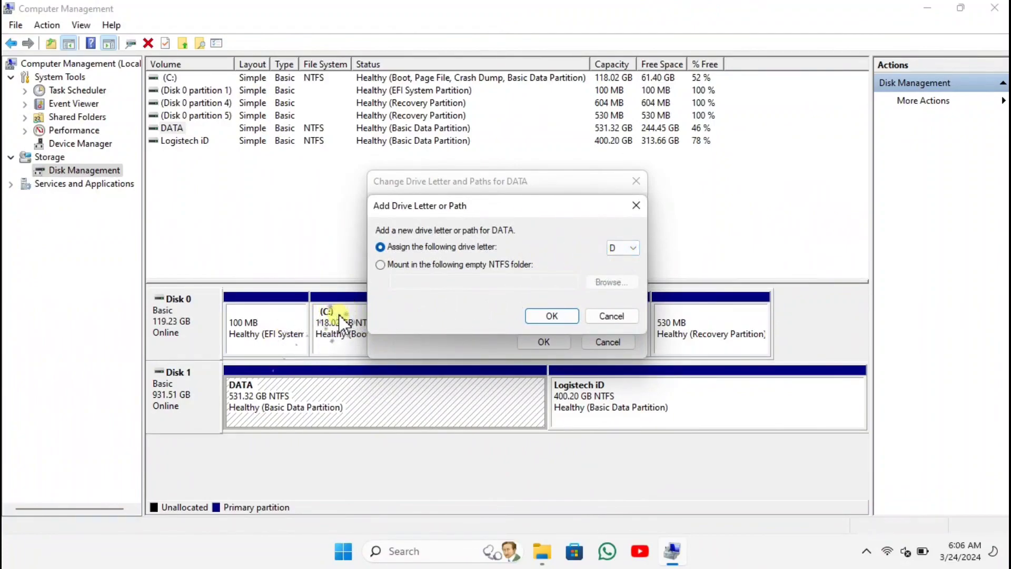
{"action": "left_click", "coordinate": [548, 316]}
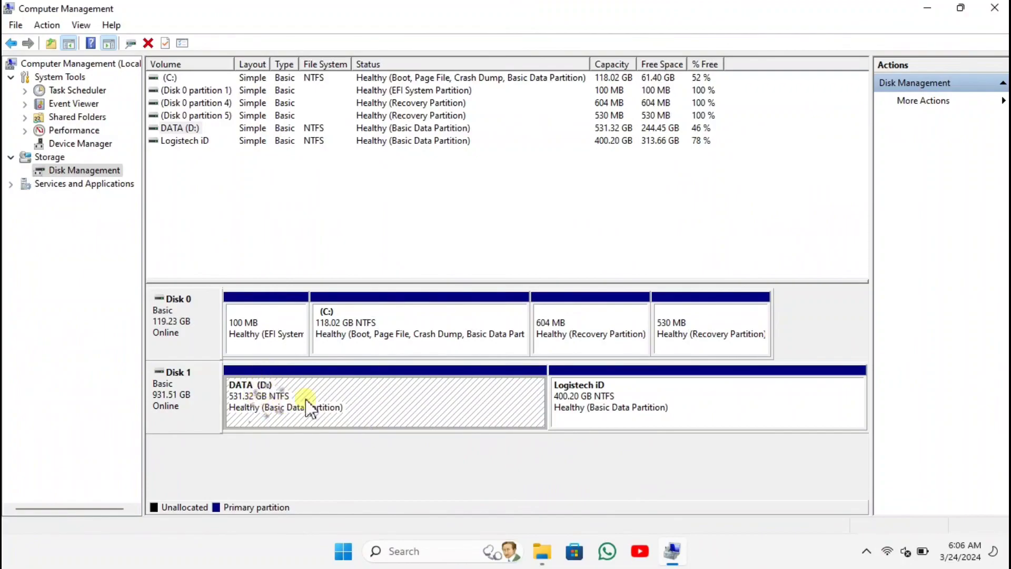
Assign drive letter E to the Logistech iD partition on Disk 1 and close Computer Management.
{"action": "left_click", "coordinate": [644, 394]}
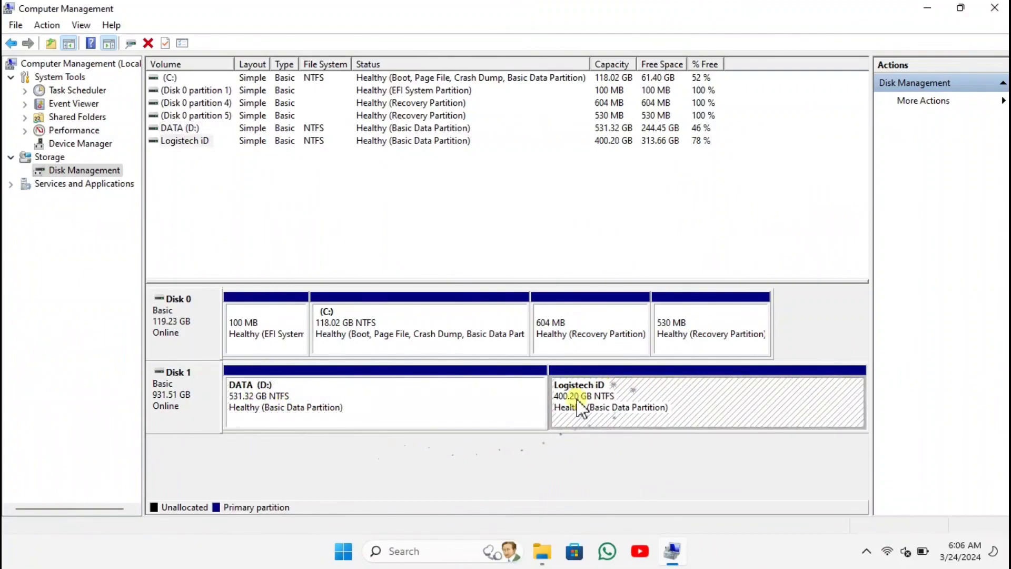
{"action": "right_click", "coordinate": [643, 403]}
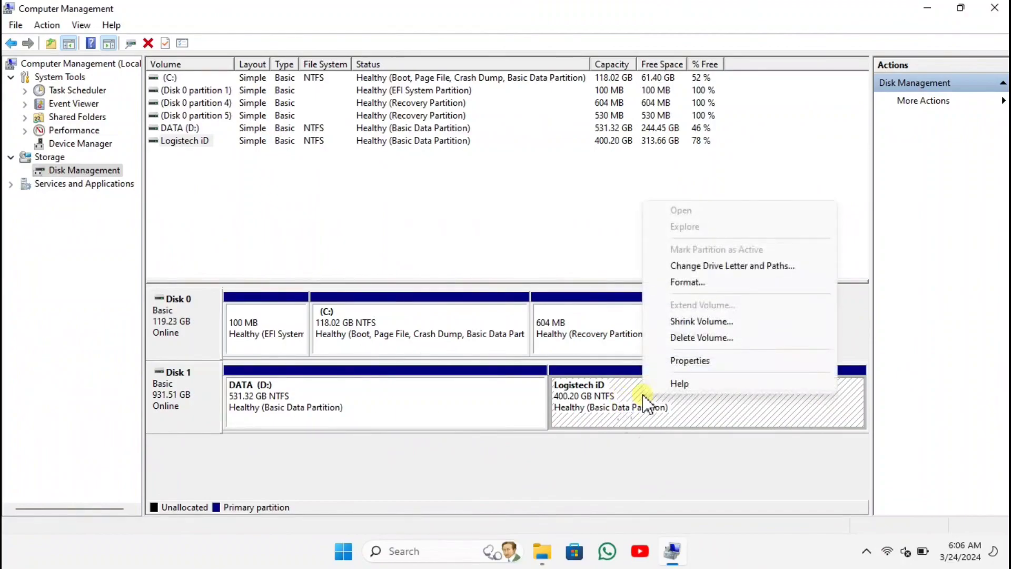
{"action": "left_click", "coordinate": [731, 267]}
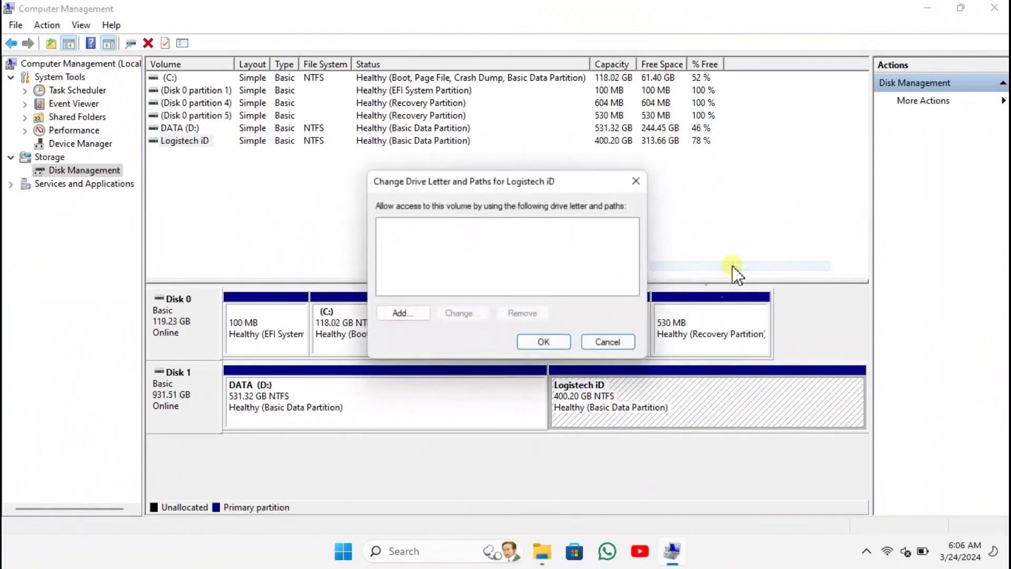
{"action": "left_click", "coordinate": [407, 314]}
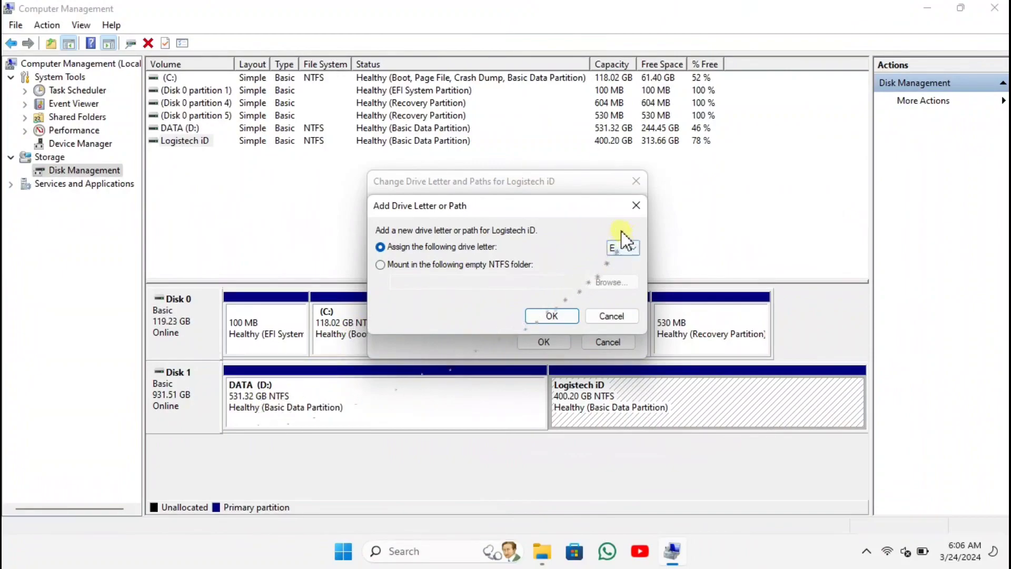
{"action": "left_click", "coordinate": [542, 314]}
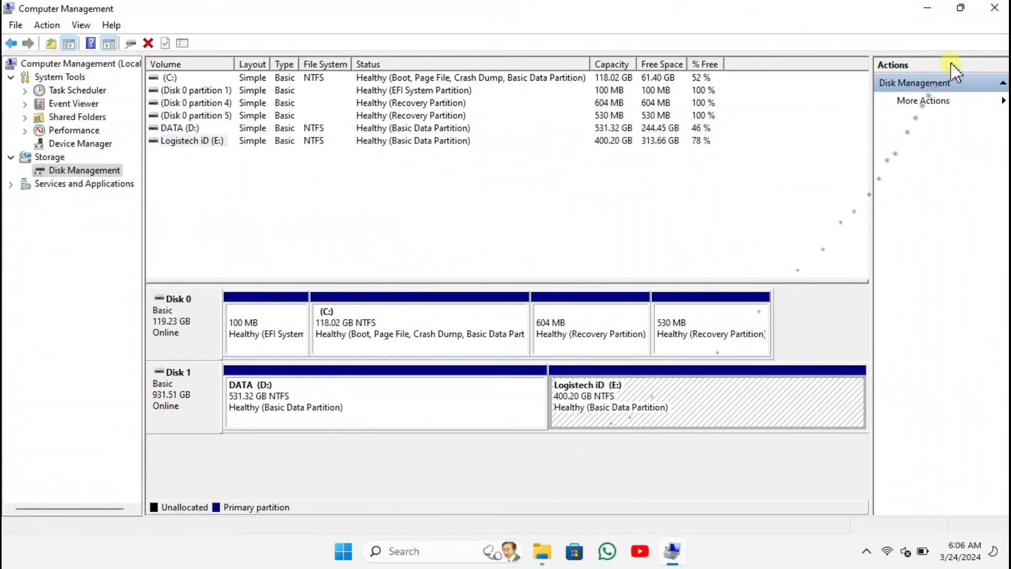
{"action": "left_click", "coordinate": [993, 8]}
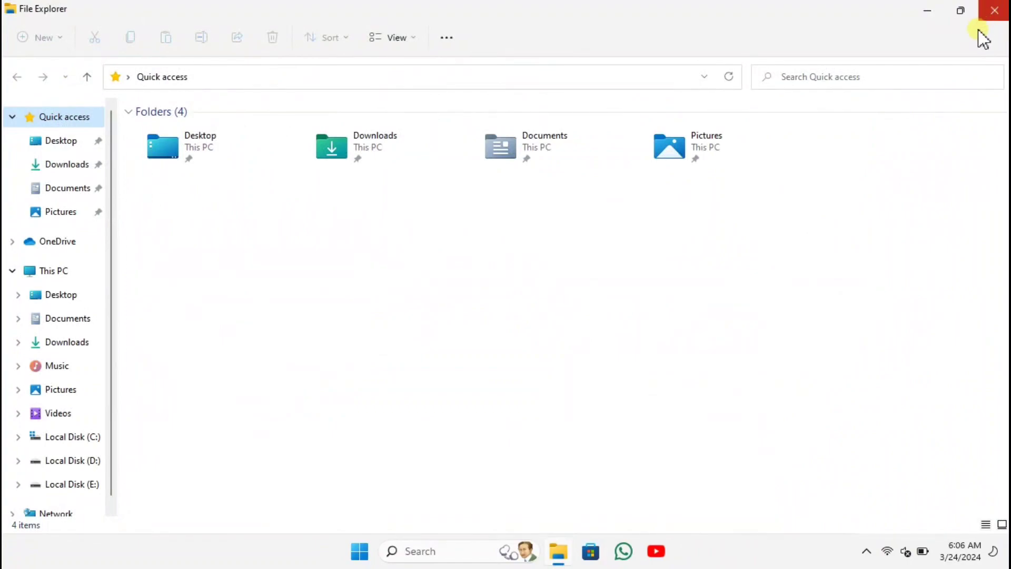
Show This PC in File Explorer and check the devices and drives list for Local Disk (D:) and Local Disk (E:).
{"action": "left_click", "coordinate": [72, 272]}
{"action": "left_click", "coordinate": [439, 240]}
{"action": "left_click", "coordinate": [604, 239]}
{"action": "left_click", "coordinate": [443, 258]}
{"action": "left_click", "coordinate": [574, 255]}
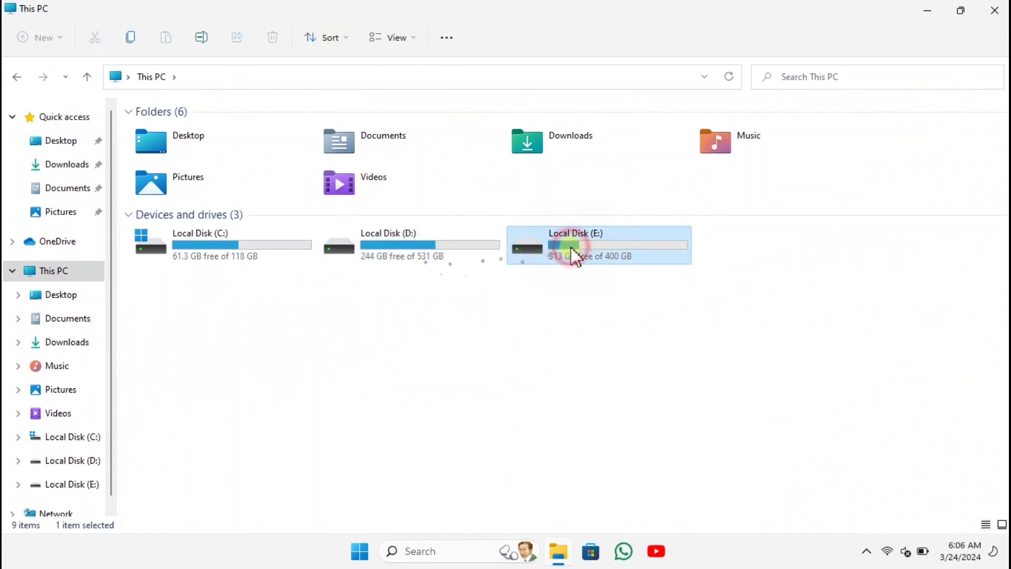
{"action": "left_click", "coordinate": [429, 263]}
{"action": "left_click", "coordinate": [567, 260]}
{"action": "left_click", "coordinate": [460, 257]}
{"action": "left_click", "coordinate": [593, 262]}
{"action": "left_click", "coordinate": [447, 257]}
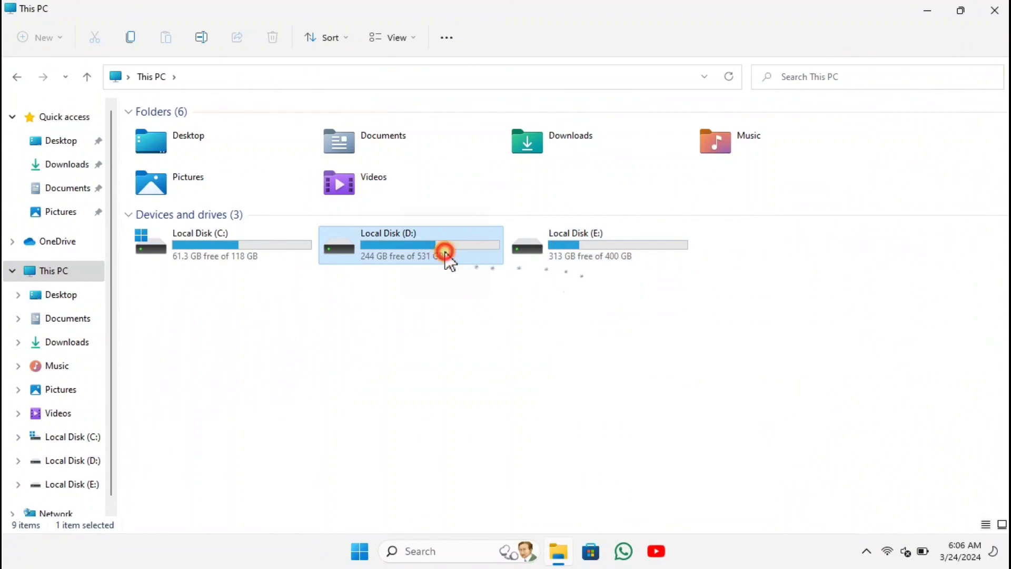
Open the Smadav_Folder on Local Disk (D:) to inspect its contents, and close File Explorer.
{"action": "double_click", "coordinate": [446, 253]}
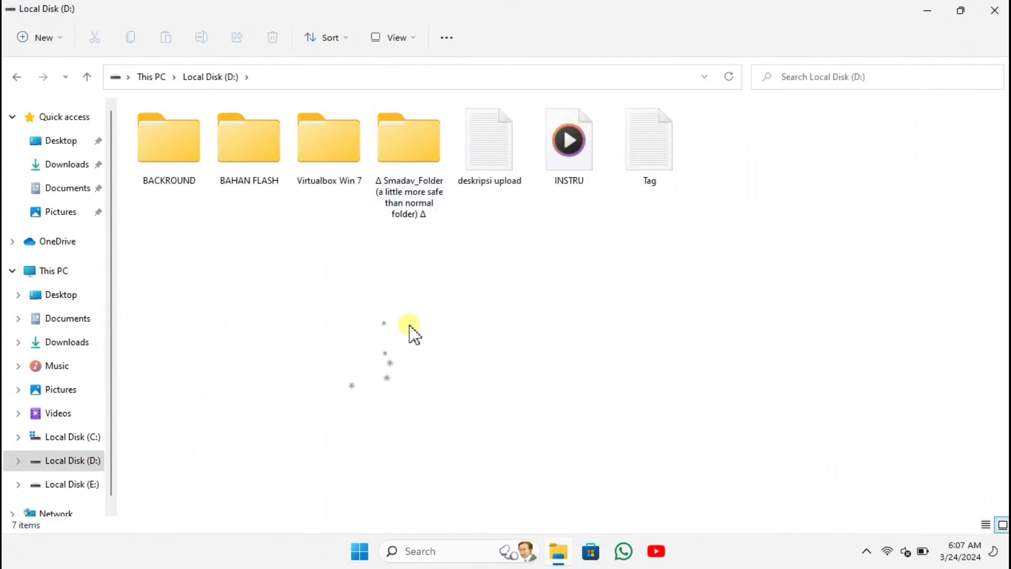
{"action": "left_click", "coordinate": [428, 157]}
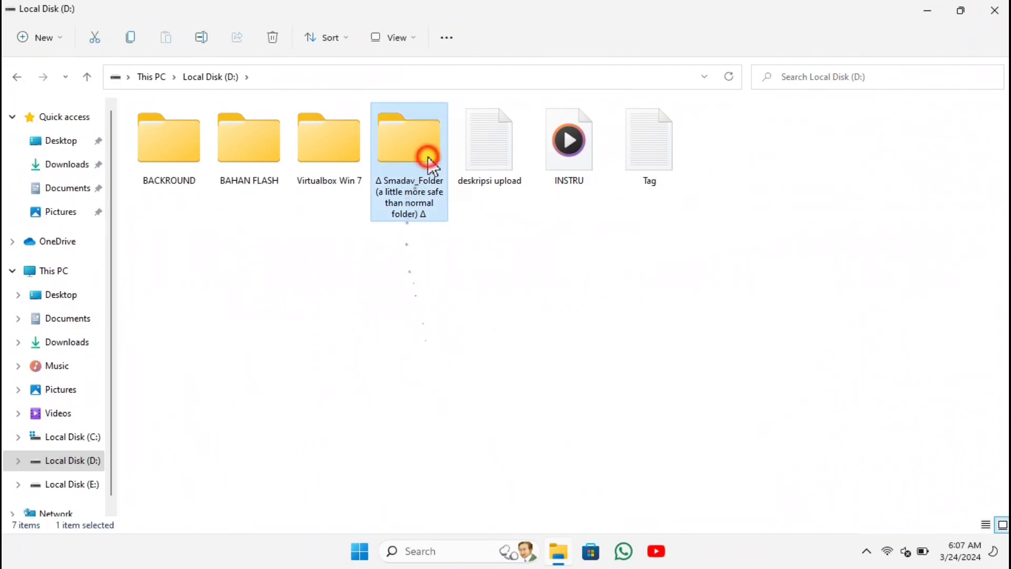
{"action": "double_click", "coordinate": [428, 158]}
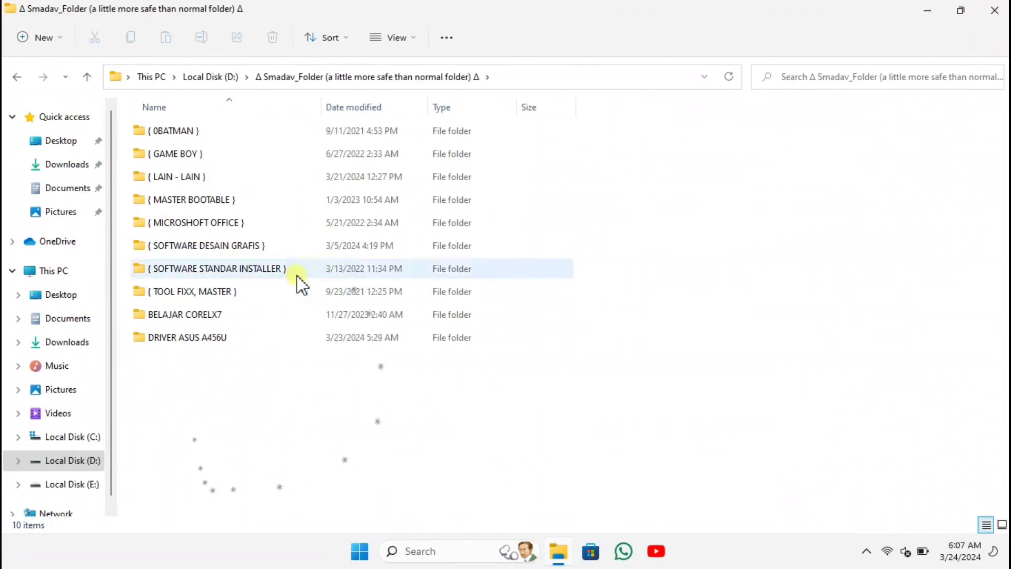
{"action": "left_click", "coordinate": [994, 11]}
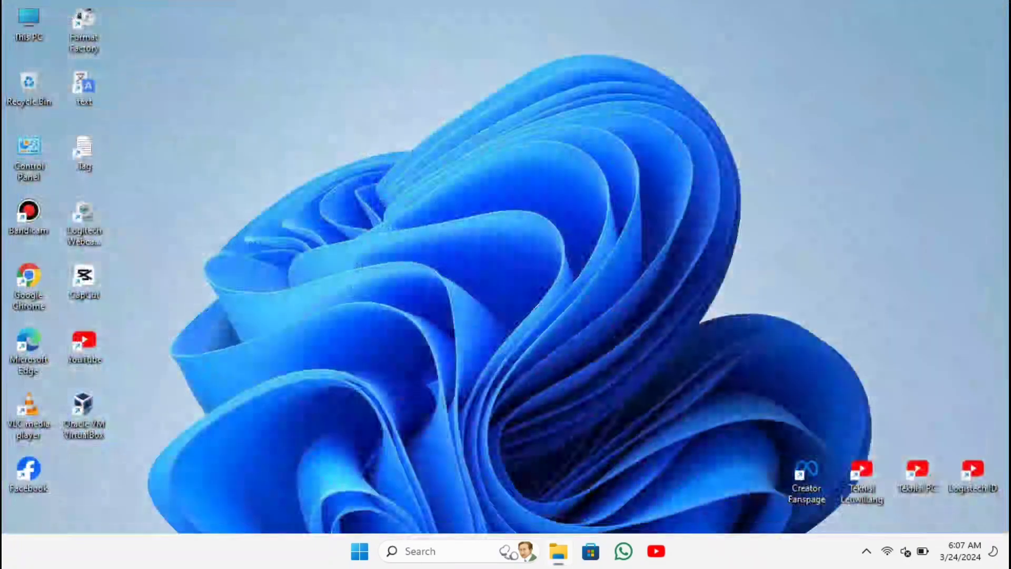